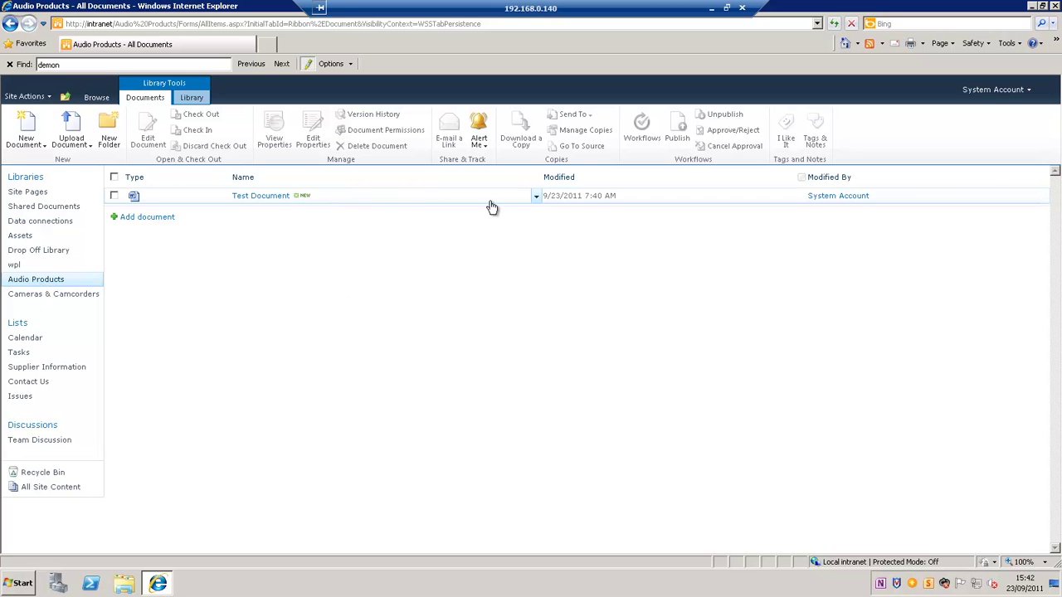
# - Check the version history of Test Document in the Audio Products library, then close it
pyautogui.click(536, 199)
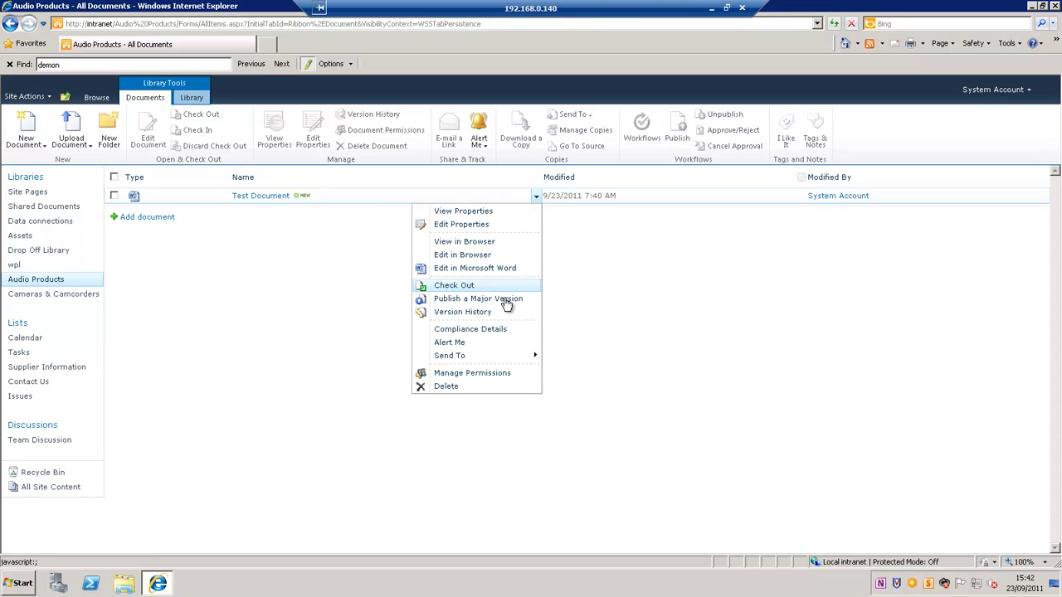
pyautogui.click(462, 312)
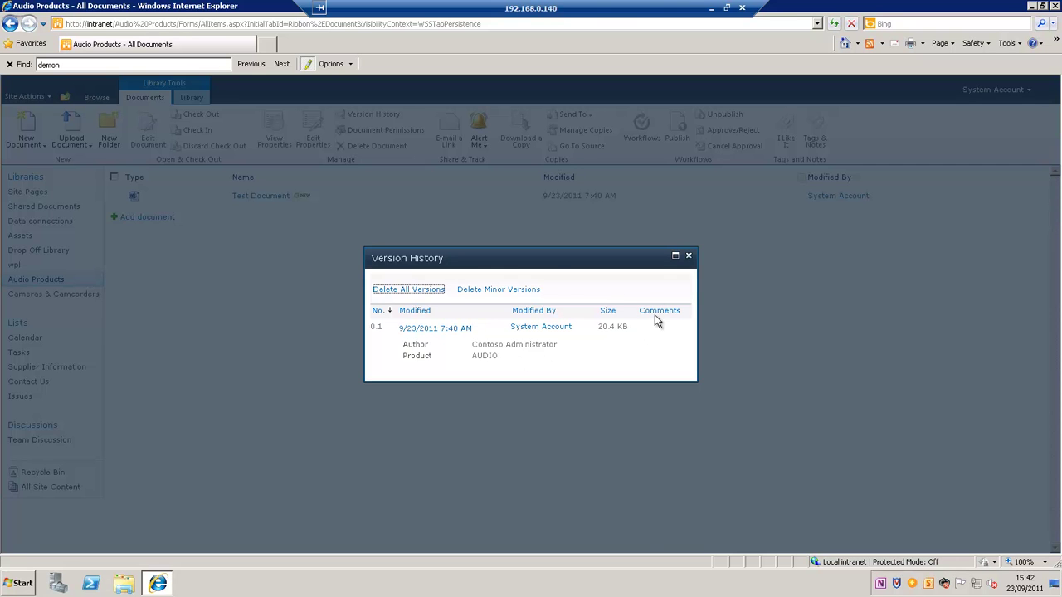
pyautogui.click(688, 259)
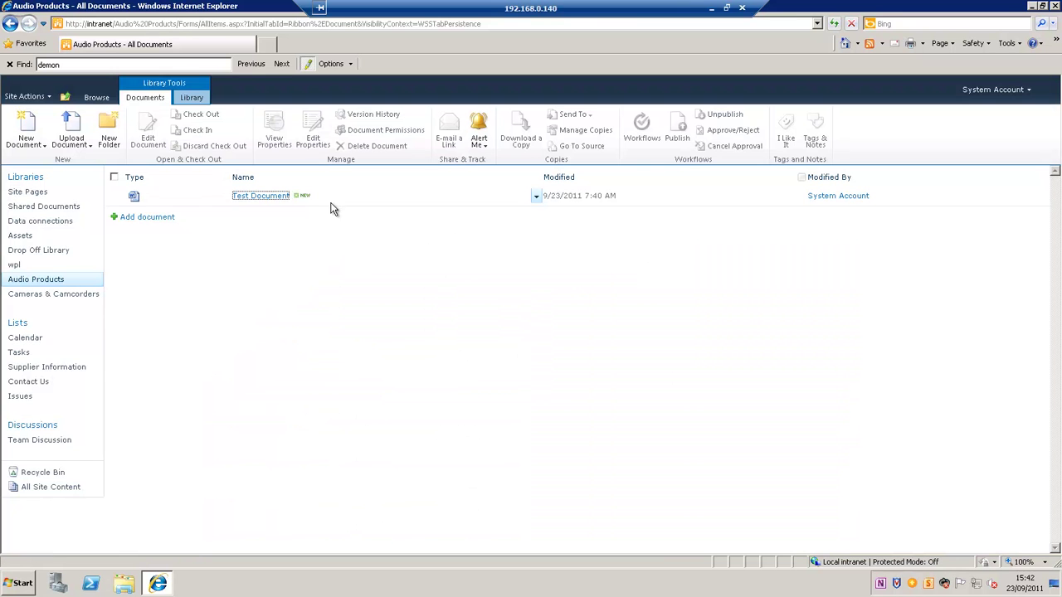
# - Open Test Document for editing in Microsoft Word, accepting the file safety prompt
pyautogui.click(536, 197)
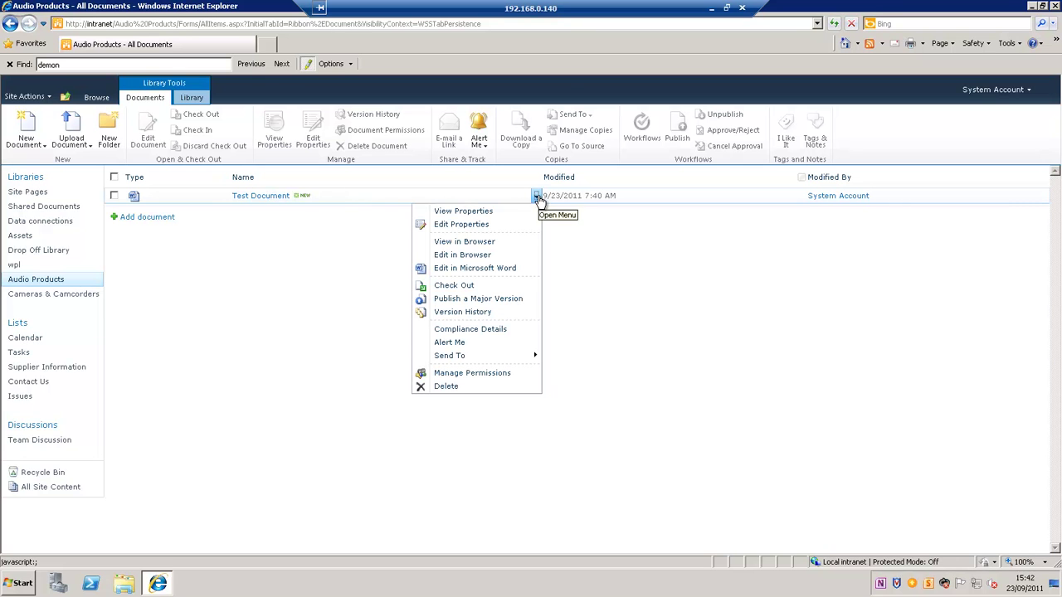
pyautogui.click(489, 268)
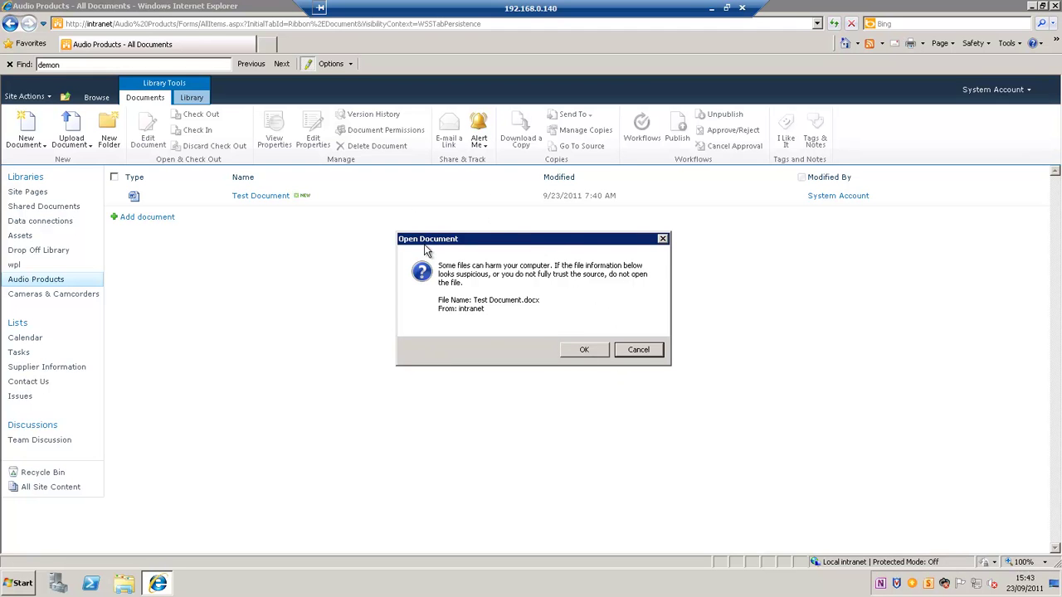
pyautogui.click(578, 350)
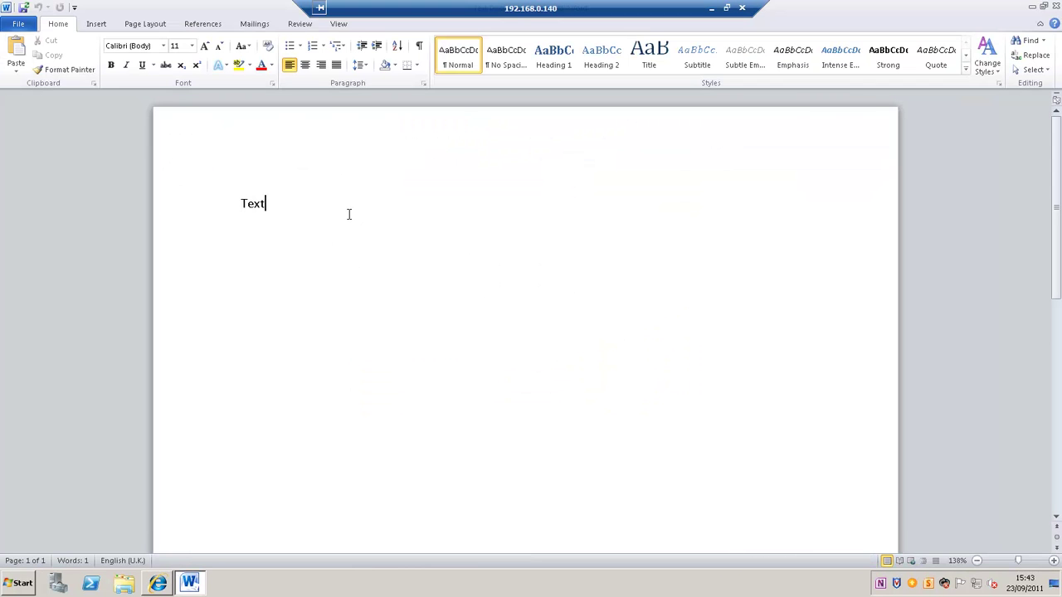
# - Generate sample paragraphs below the "Text" line with =rand(), then close the document with the change saved
pyautogui.press('Return')
pyautogui.write('=ra')
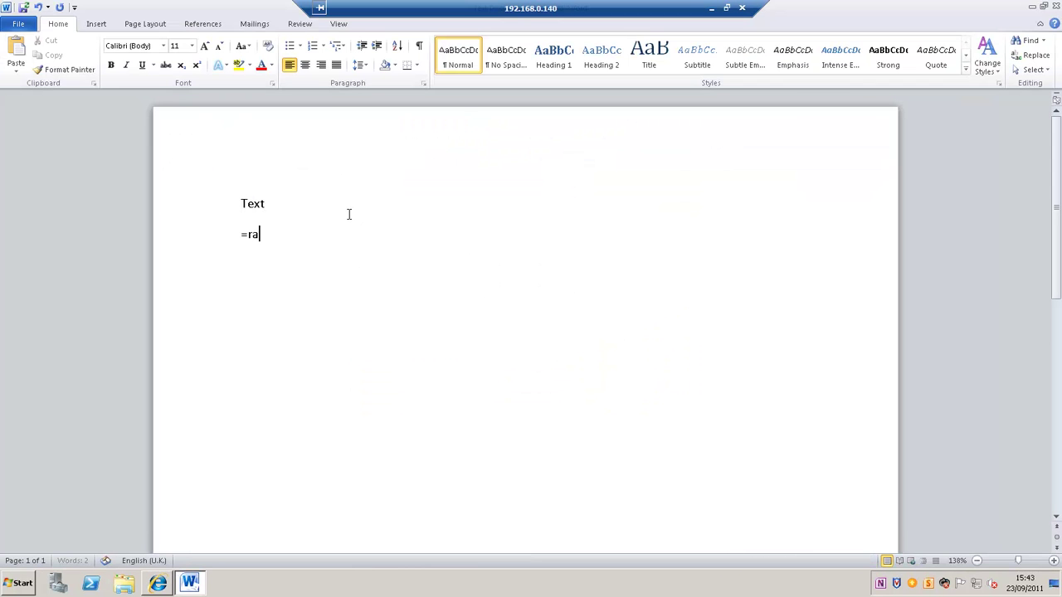
pyautogui.write('nd()')
pyautogui.press('Return')
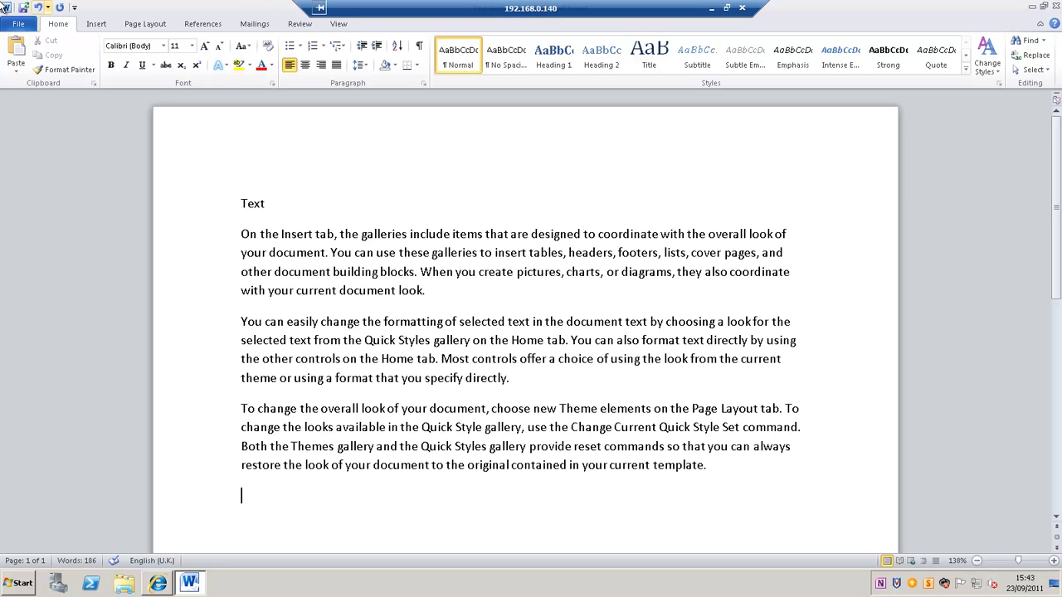
pyautogui.click(1055, 7)
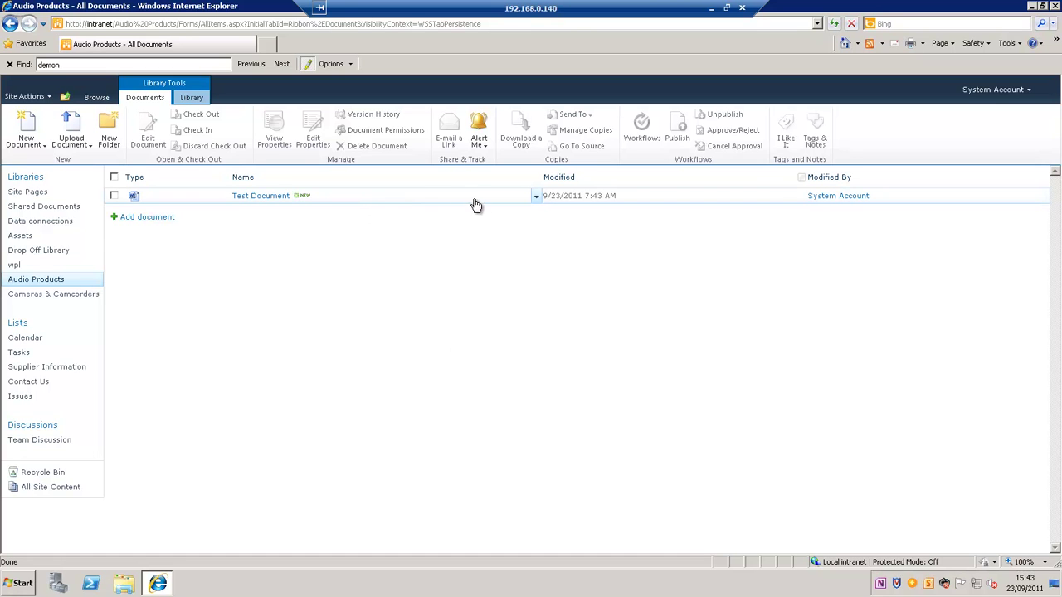
# - Review the version history of Test Document again after the text addition, then close it
pyautogui.click(536, 196)
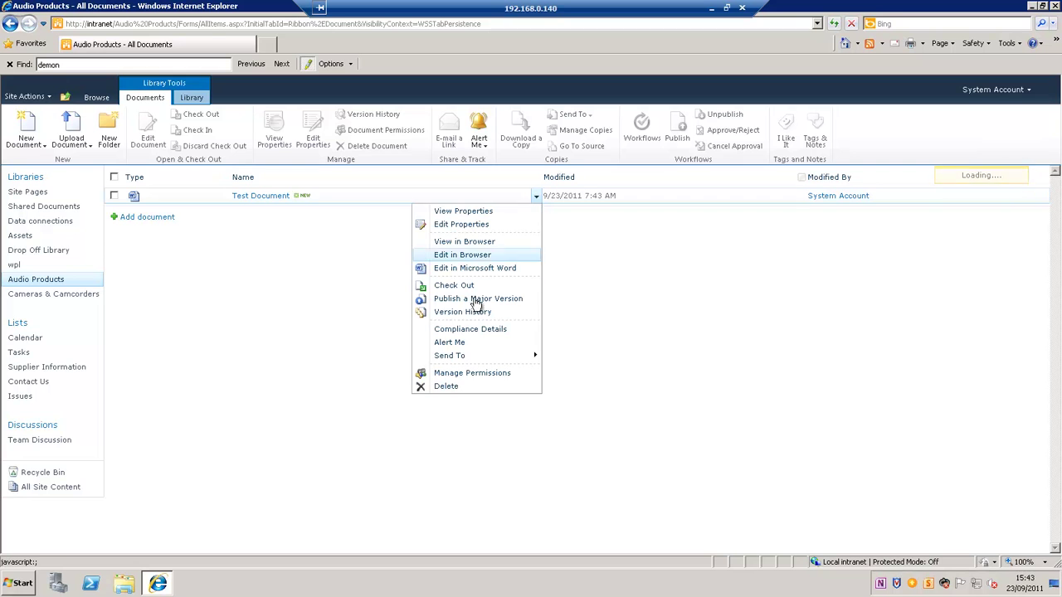
pyautogui.click(471, 312)
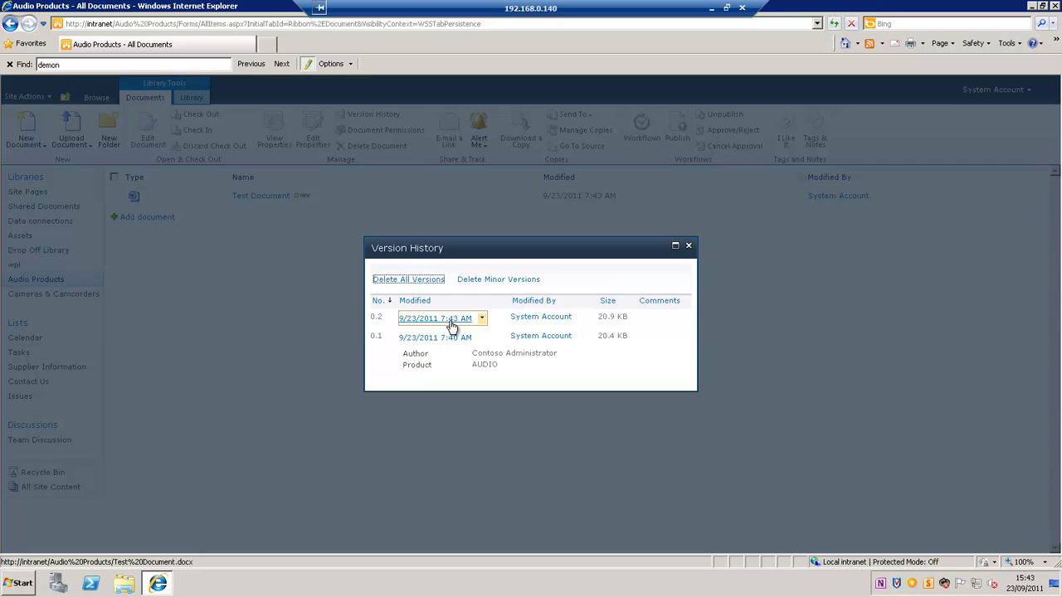
pyautogui.click(688, 248)
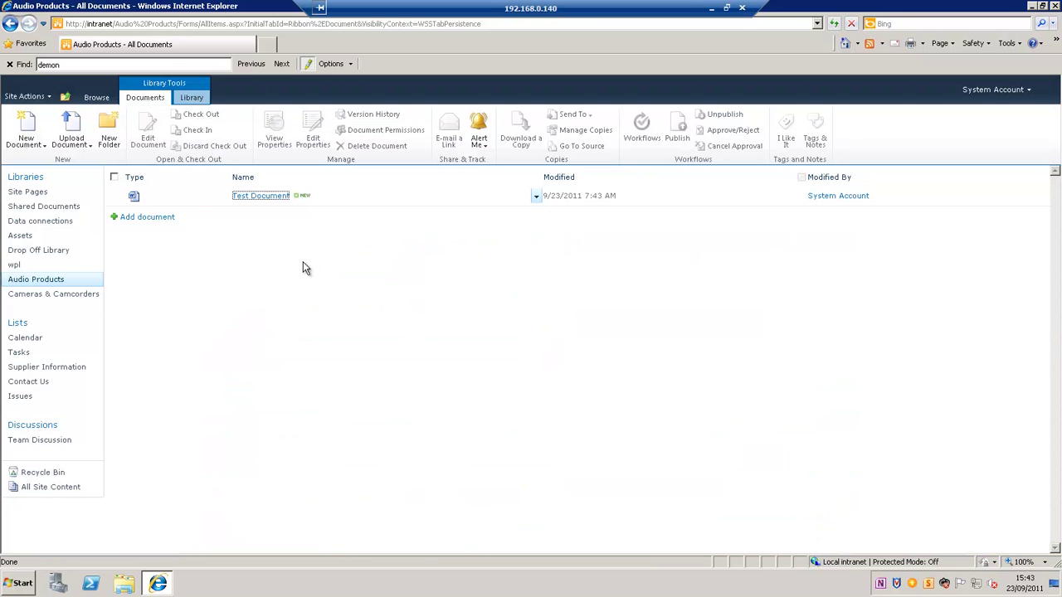
# - Edit Test Document in Microsoft Word, delete its last paragraph, and close it with the change saved
pyautogui.click(536, 197)
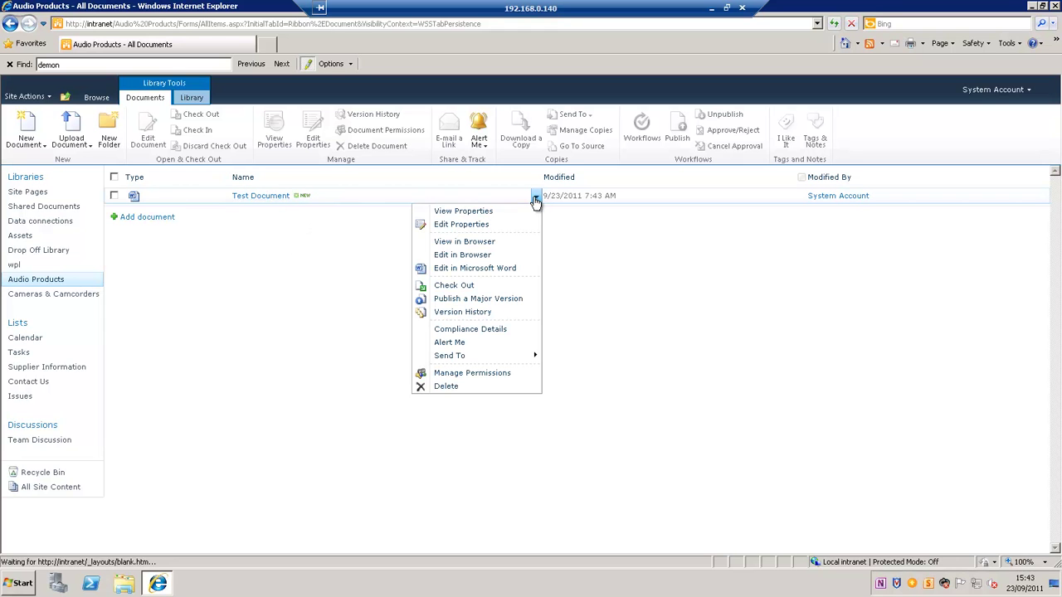
pyautogui.click(488, 268)
pyautogui.click(581, 349)
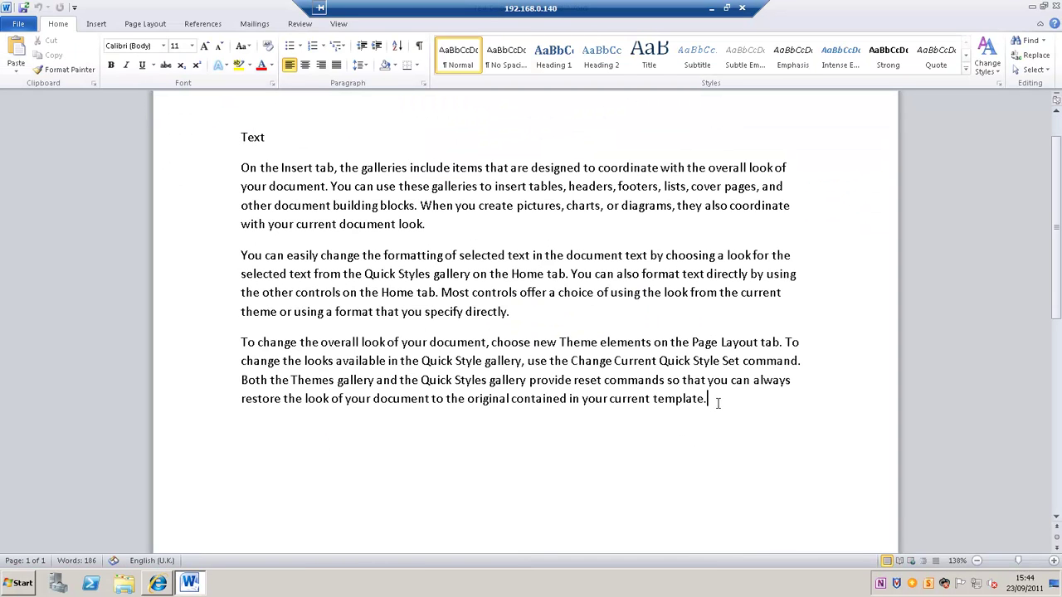
pyautogui.moveTo(713, 401); pyautogui.dragTo(251, 343)
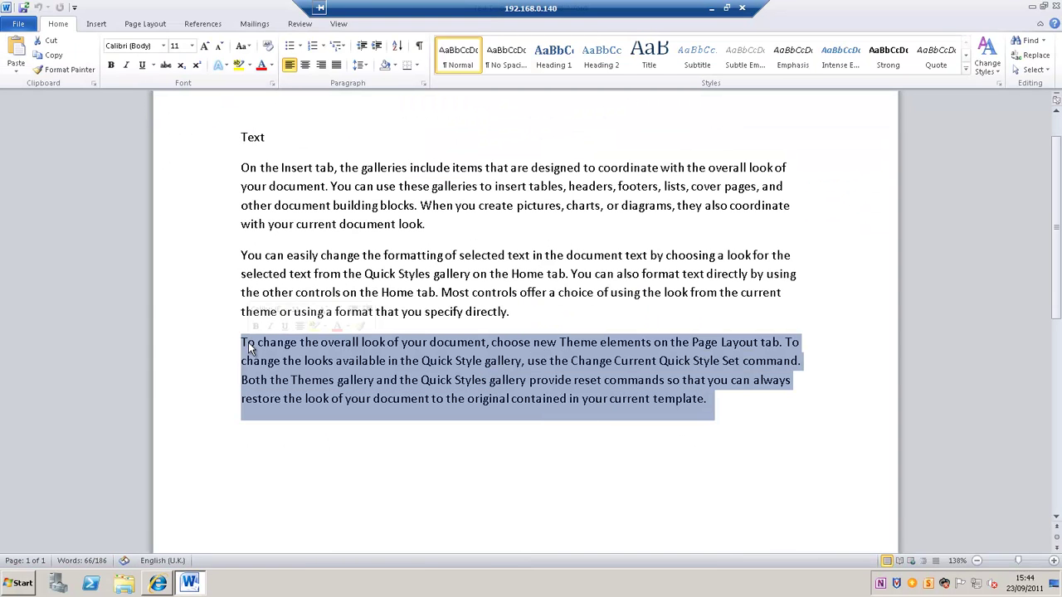
pyautogui.press('Delete')
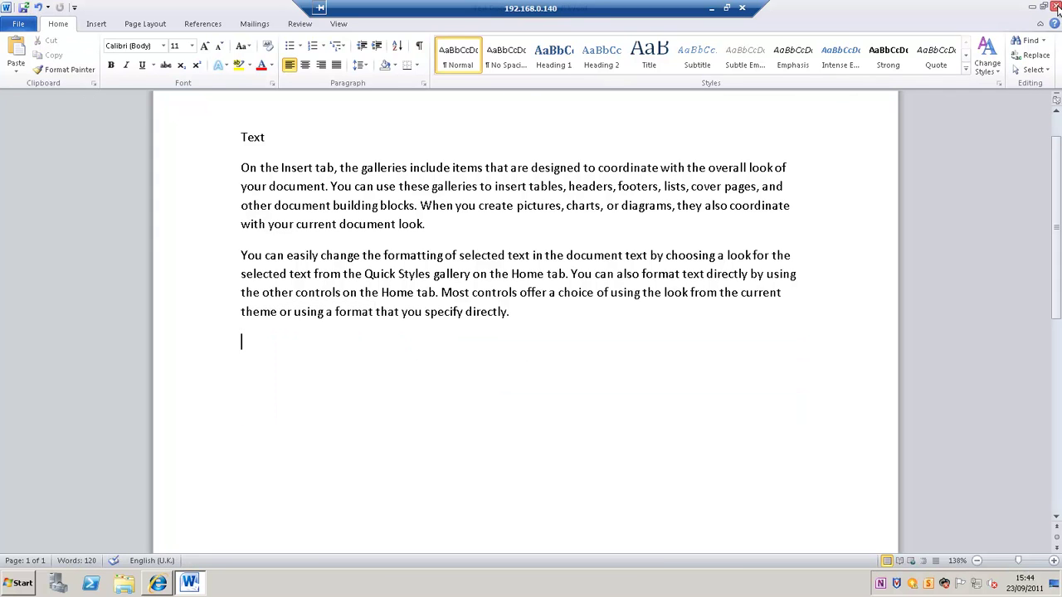
pyautogui.click(1055, 5)
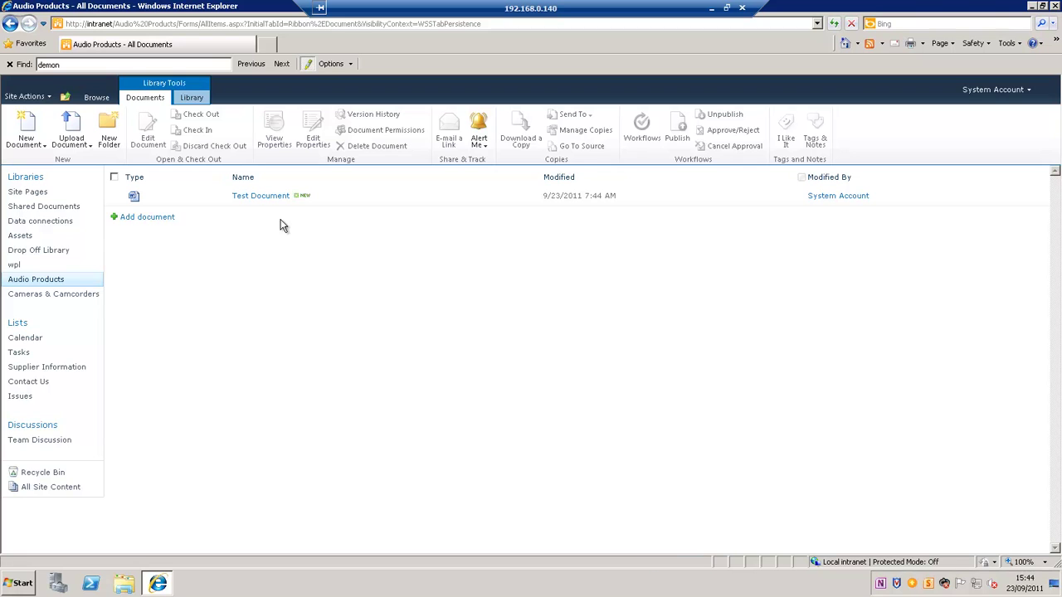
# - Open version 0.1 of Test Document in Word from the document's version history
pyautogui.click(535, 197)
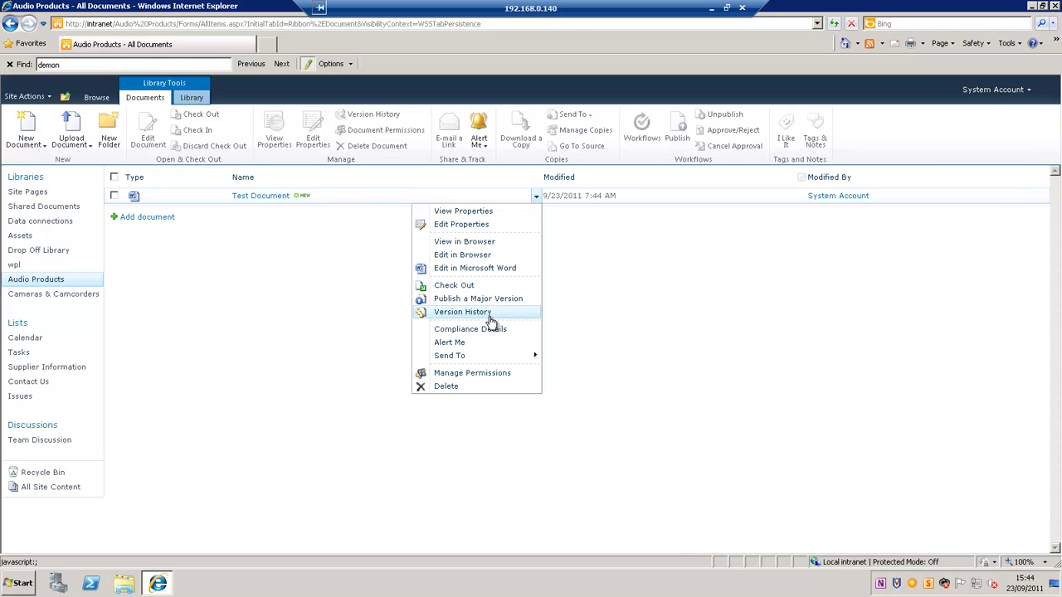
pyautogui.click(489, 319)
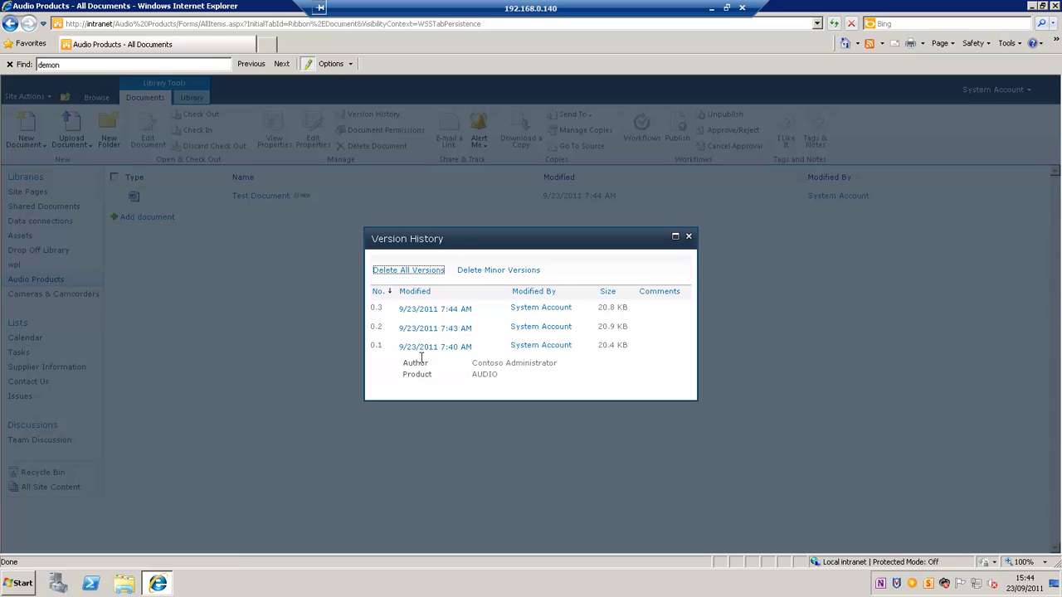
pyautogui.moveTo(423, 354)
pyautogui.click(437, 350)
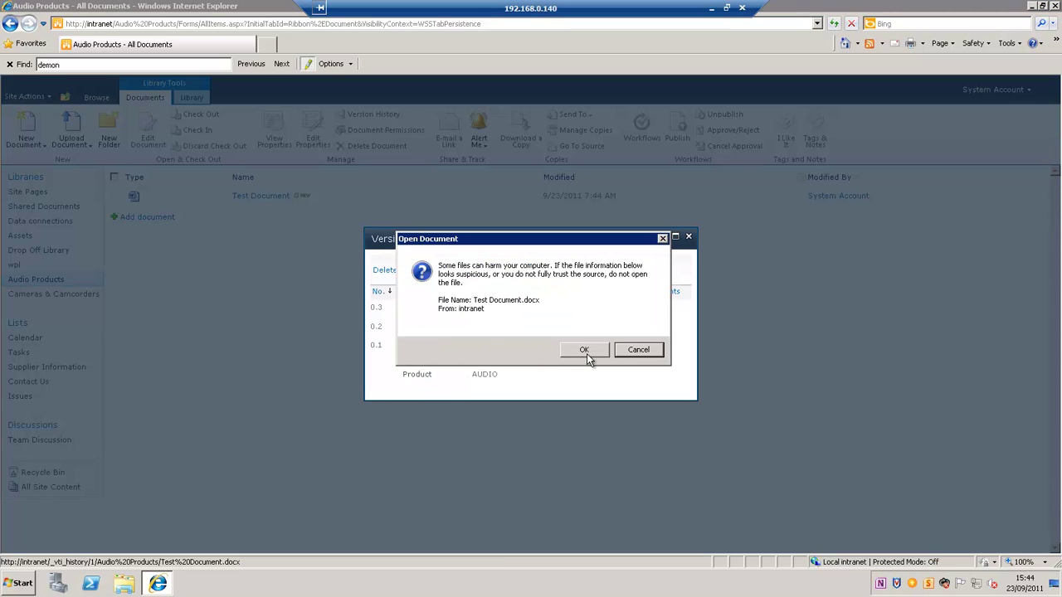
pyautogui.click(585, 350)
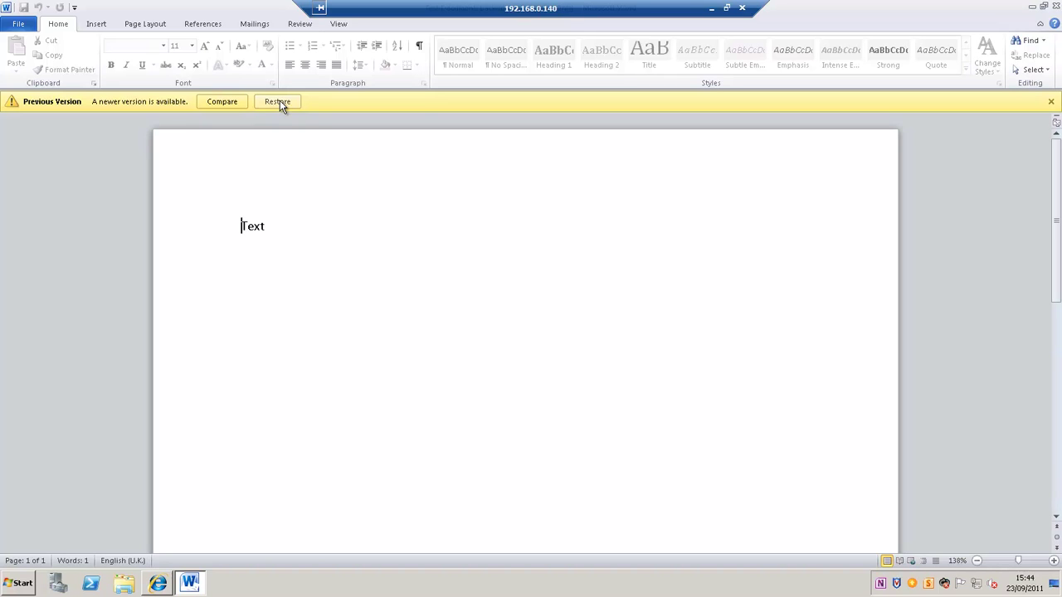
# - Compare version 0.1 with the newer version, then close the comparison, the old document and the version history
pyautogui.click(223, 102)
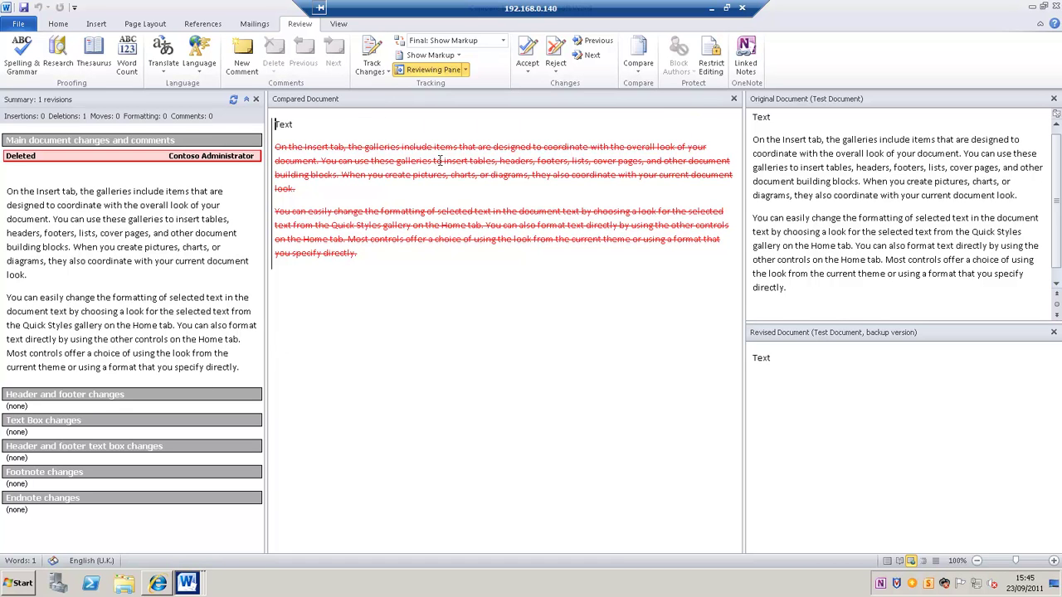
pyautogui.moveTo(439, 162)
pyautogui.click(833, 195)
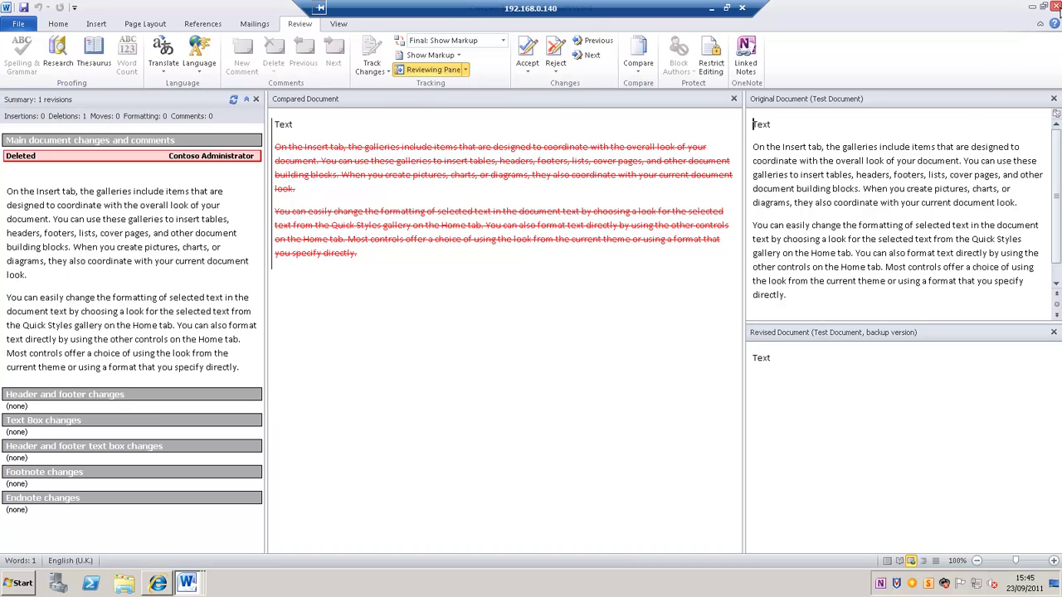
pyautogui.click(1056, 5)
pyautogui.click(548, 304)
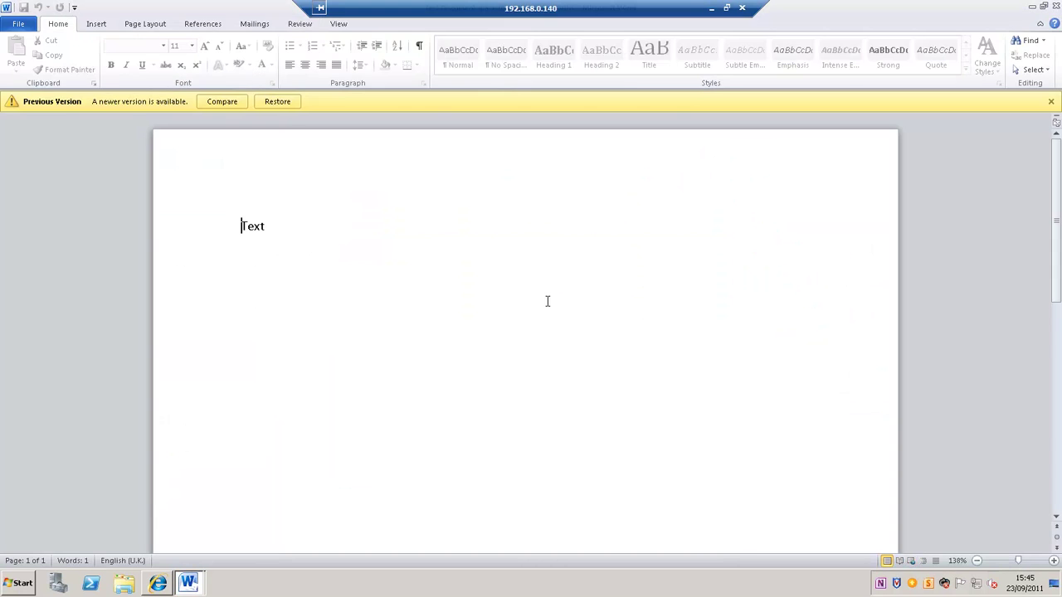
pyautogui.click(1055, 6)
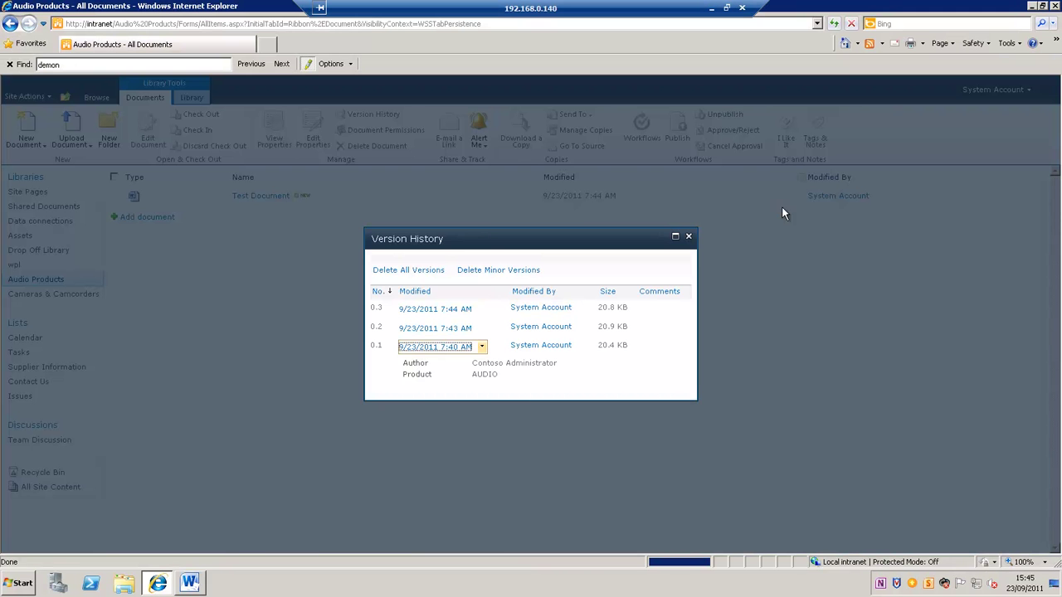
pyautogui.click(688, 236)
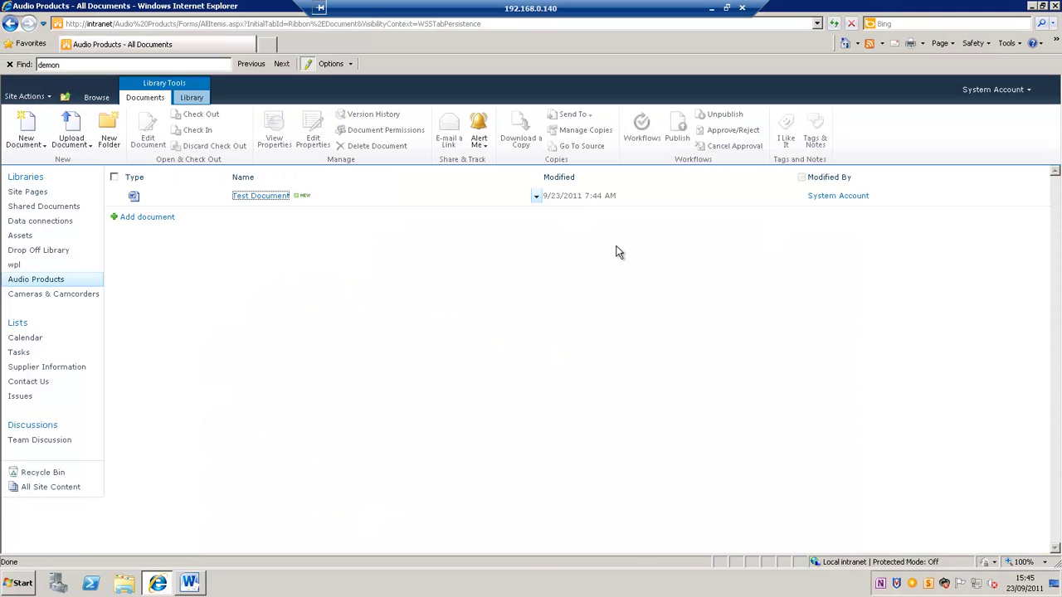
# - Open the current Test Document in Microsoft Word and return to the Audio Products library in the browser
pyautogui.click(536, 196)
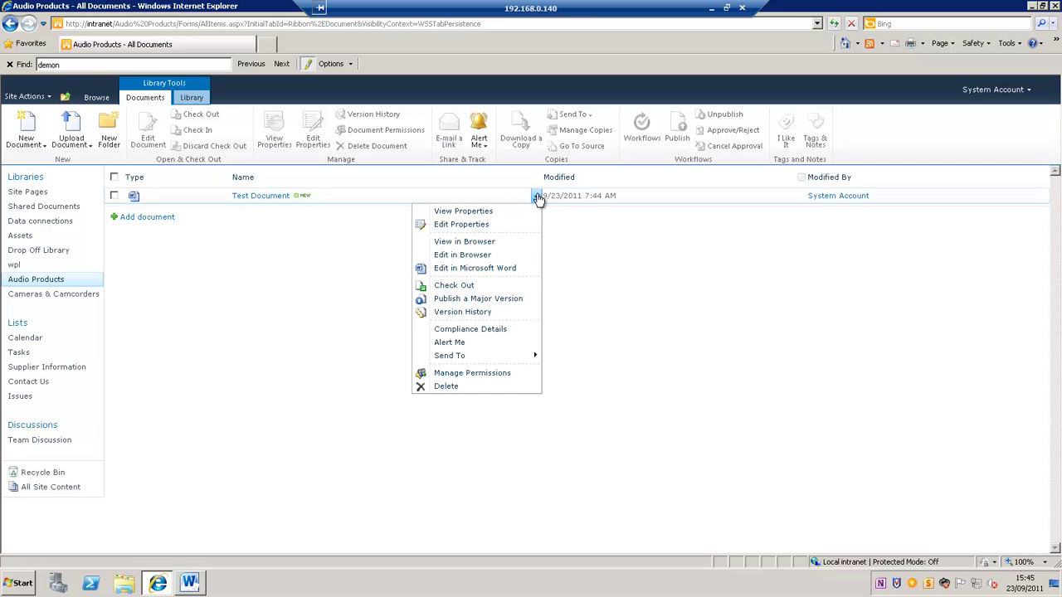
pyautogui.click(505, 268)
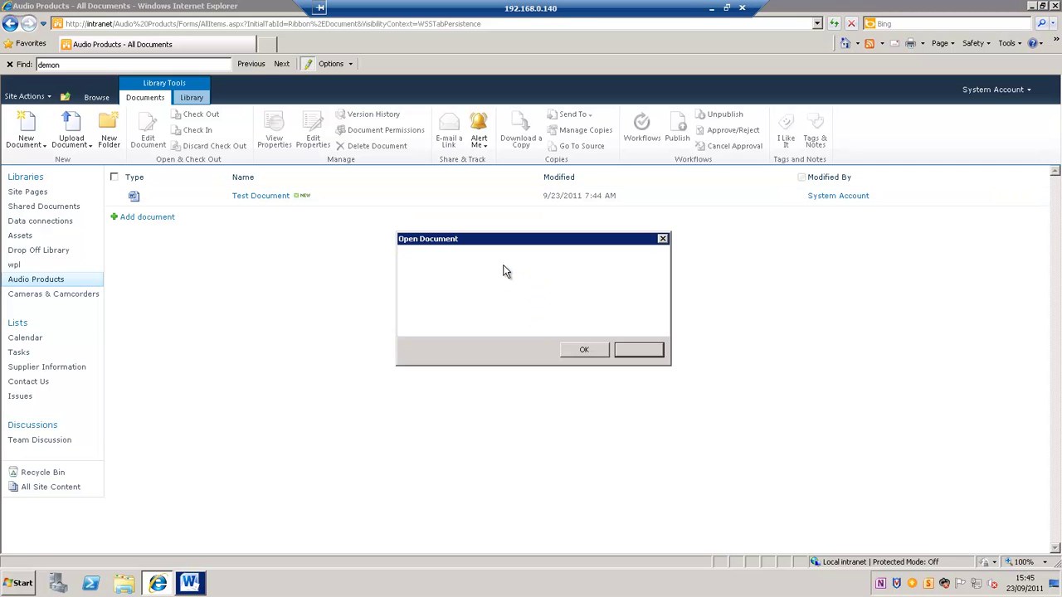
pyautogui.click(590, 352)
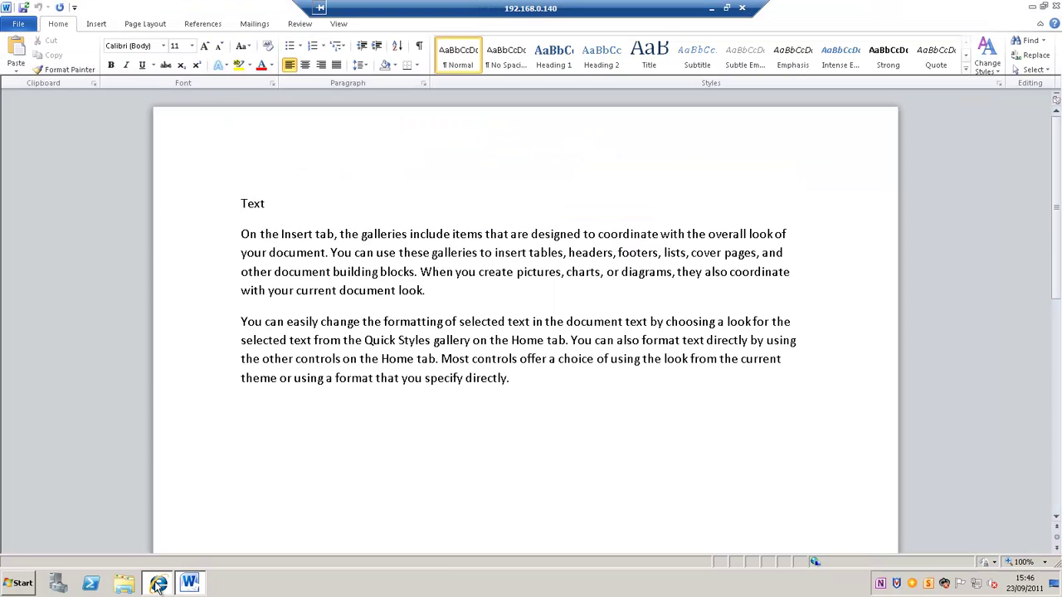
pyautogui.click(190, 585)
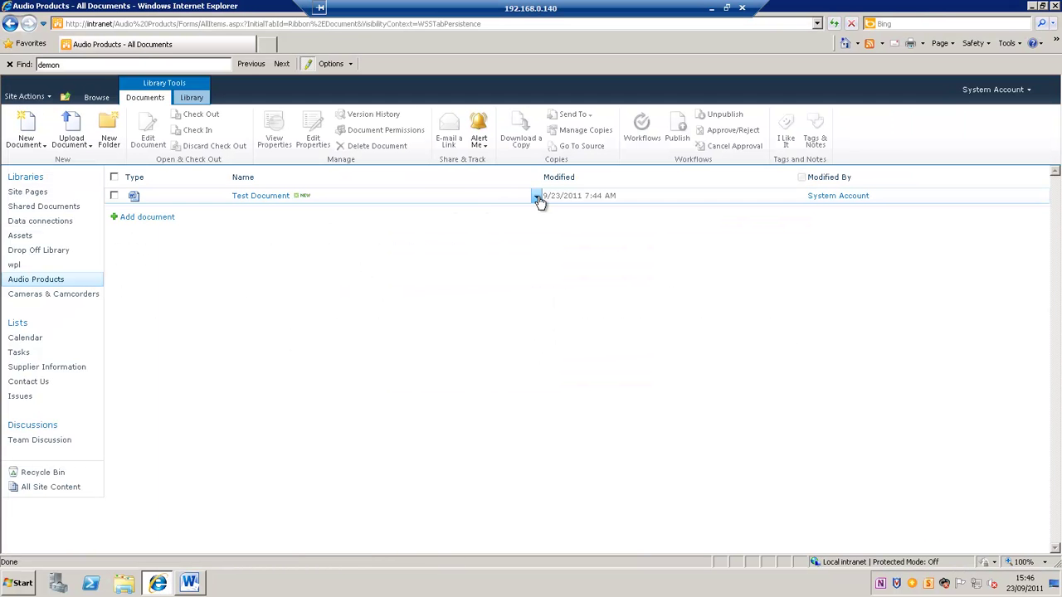
# - Open version 0.1 from Test Document's version history while the current document stays open in Word
pyautogui.click(536, 197)
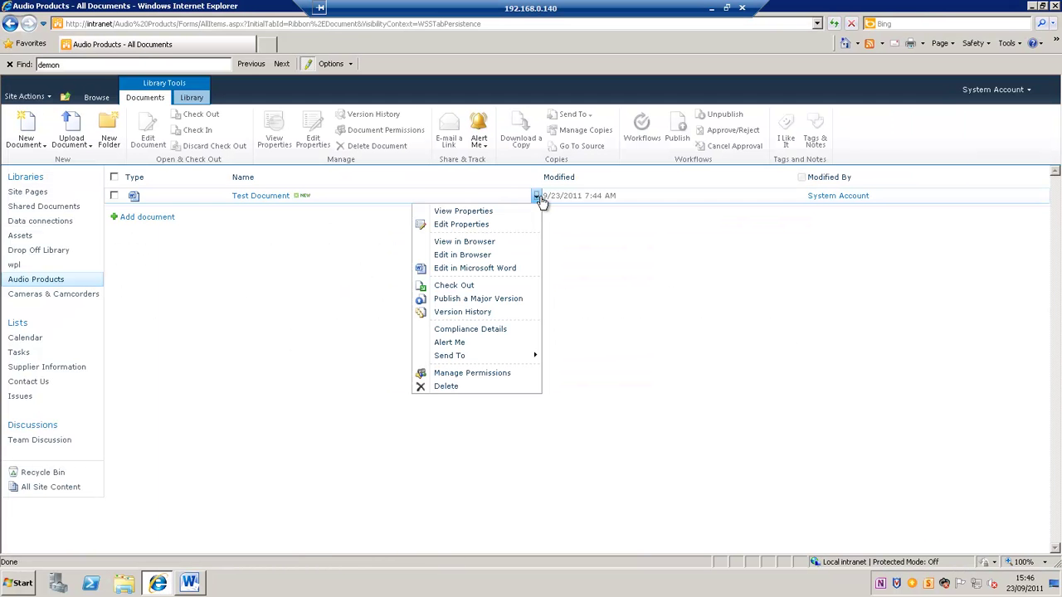
pyautogui.click(485, 311)
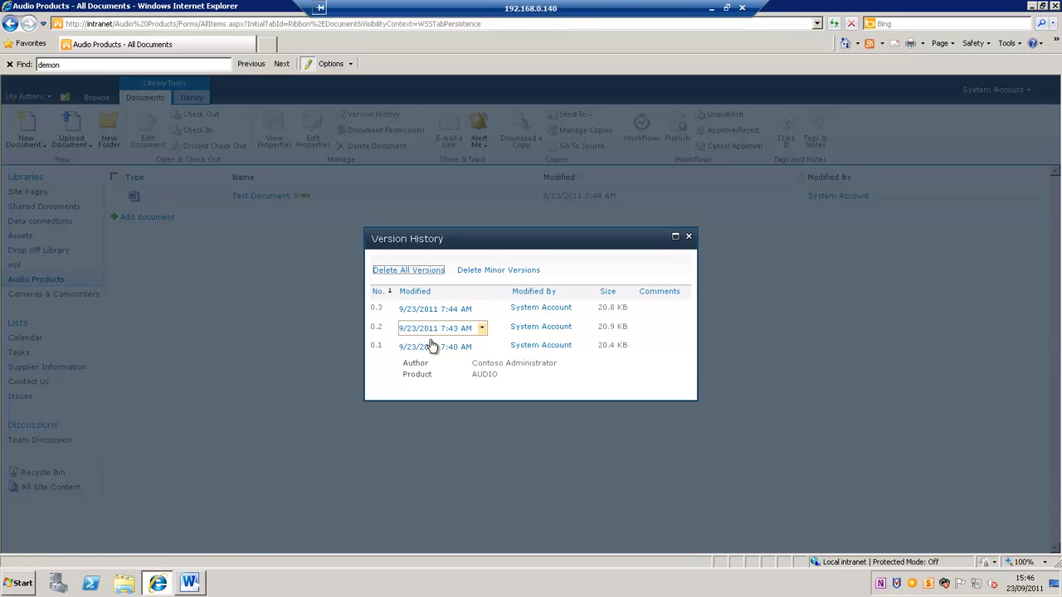
pyautogui.click(434, 346)
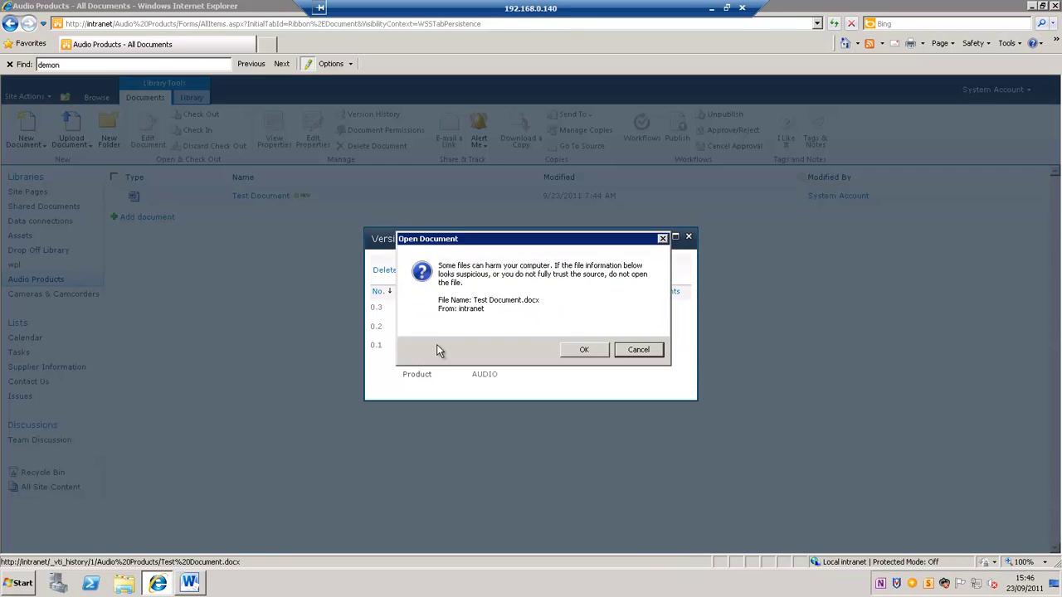
pyautogui.click(581, 350)
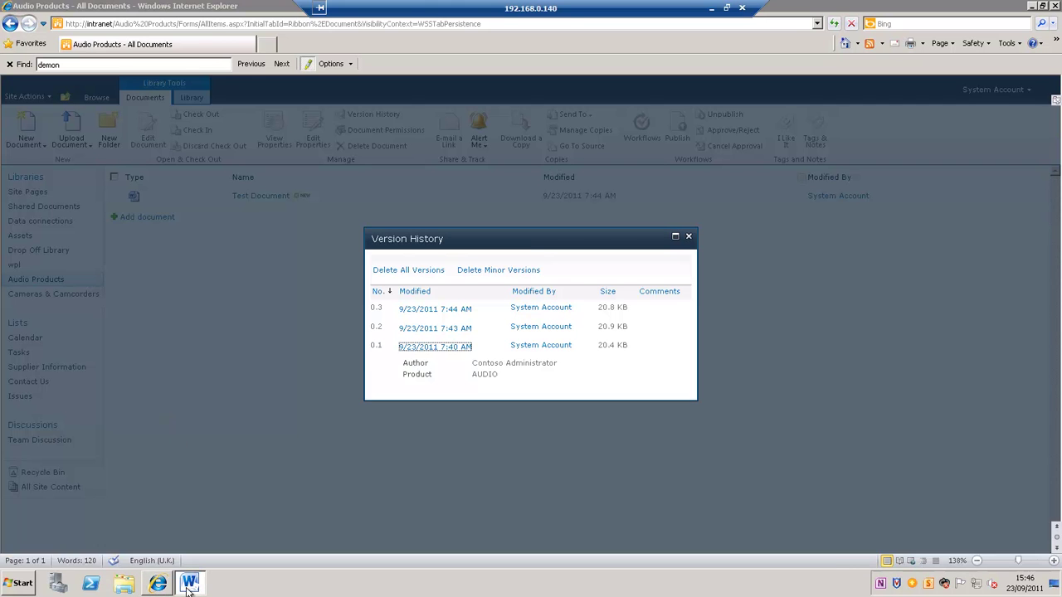
# - Switch to Word and view version 0.1 side by side with the current Test Document
pyautogui.click(185, 589)
pyautogui.click(338, 24)
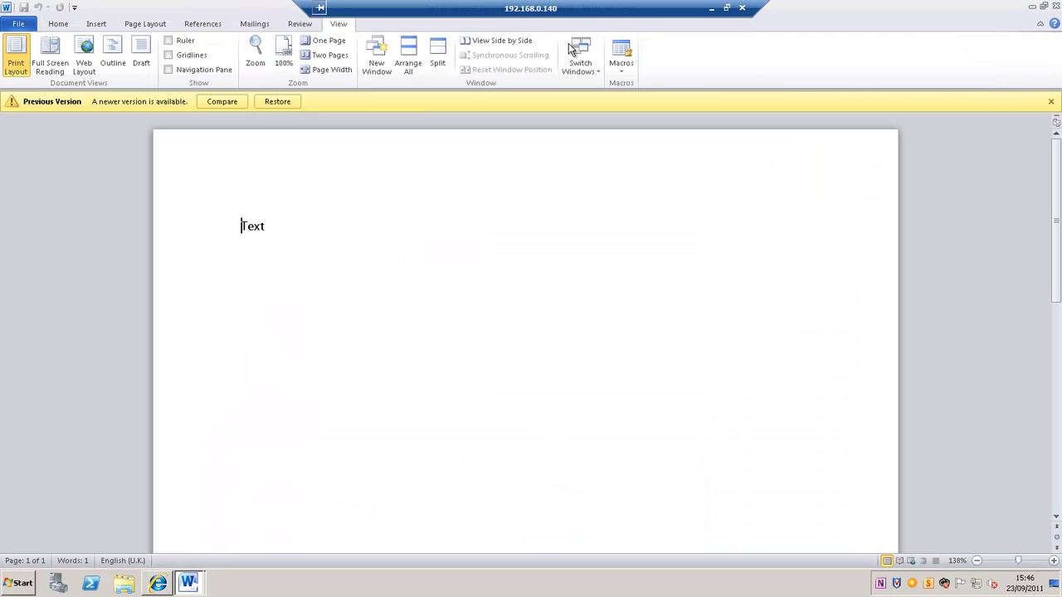
pyautogui.click(488, 43)
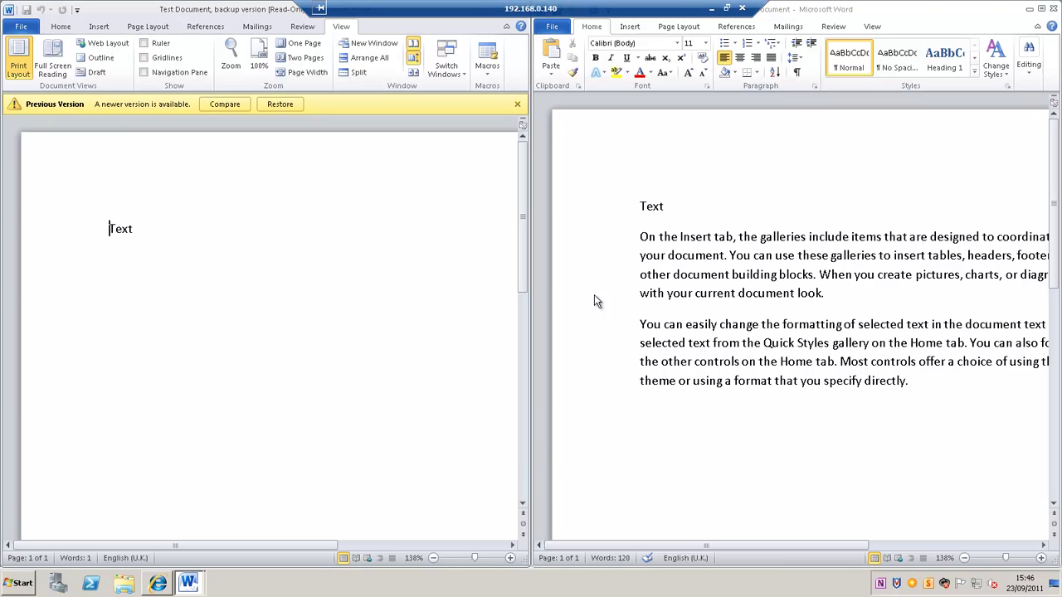
# - Close the current Test Document, its version 0.1 and the version history to return to the Audio Products library
pyautogui.click(1054, 9)
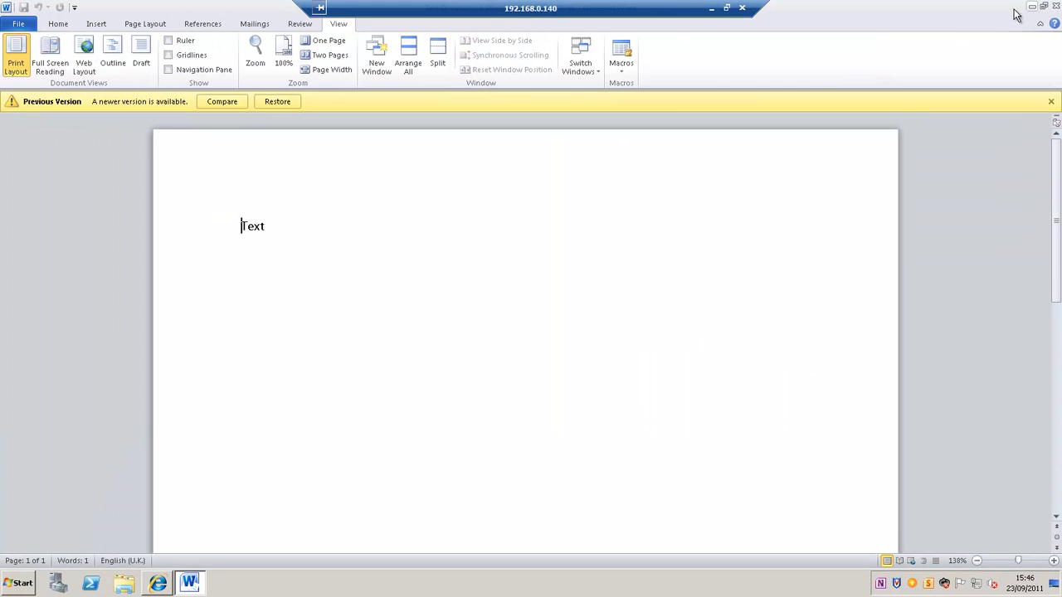
pyautogui.click(1057, 8)
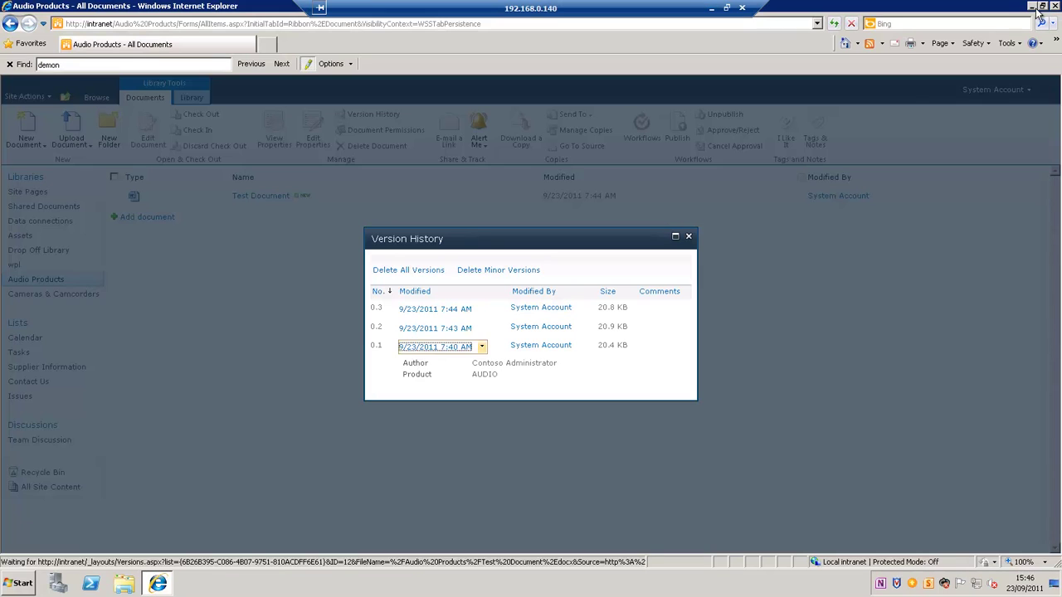
pyautogui.click(689, 239)
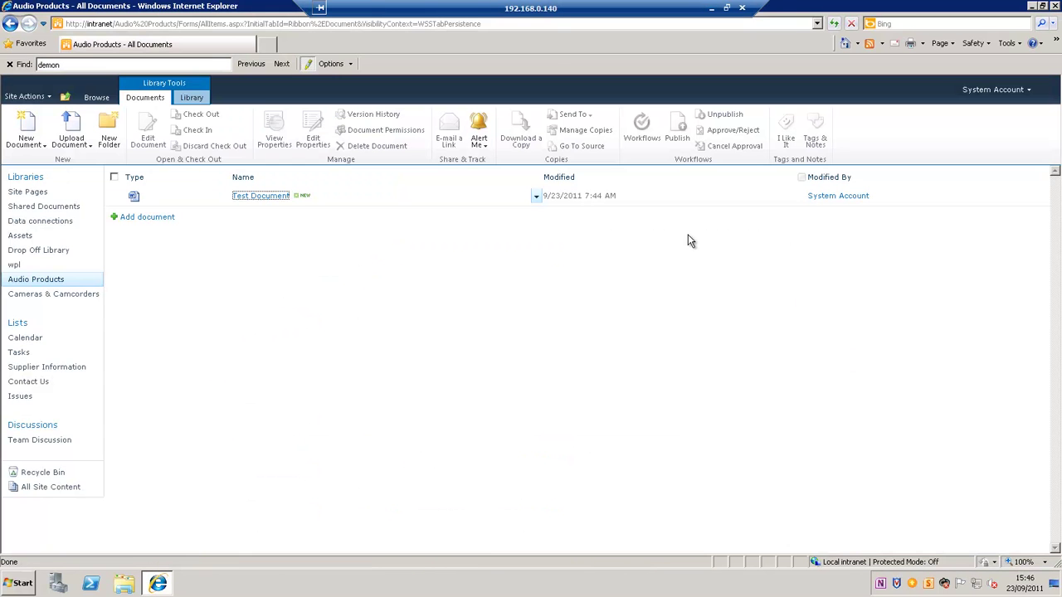
# - Restore version 0.2 of Test Document from its version history, confirm replacing the current version, and close the history
pyautogui.click(535, 197)
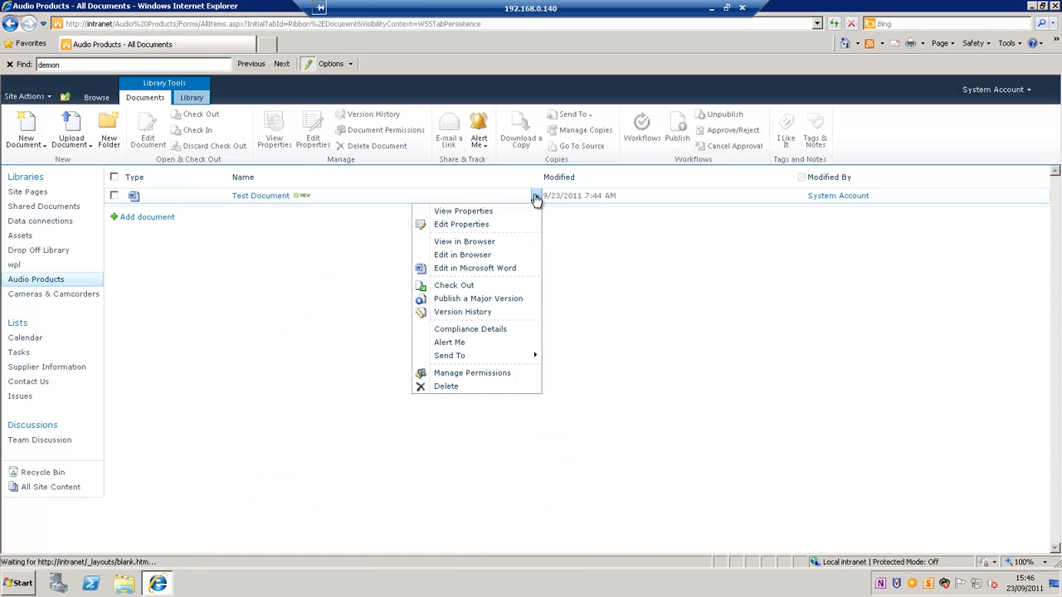
pyautogui.click(493, 311)
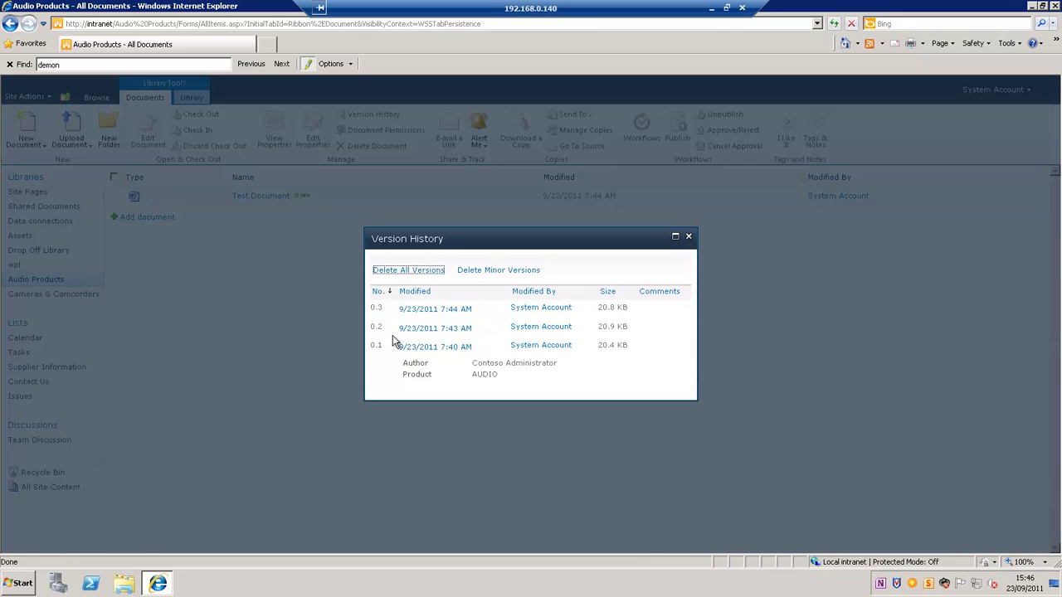
pyautogui.moveTo(423, 330)
pyautogui.click(480, 330)
pyautogui.click(454, 357)
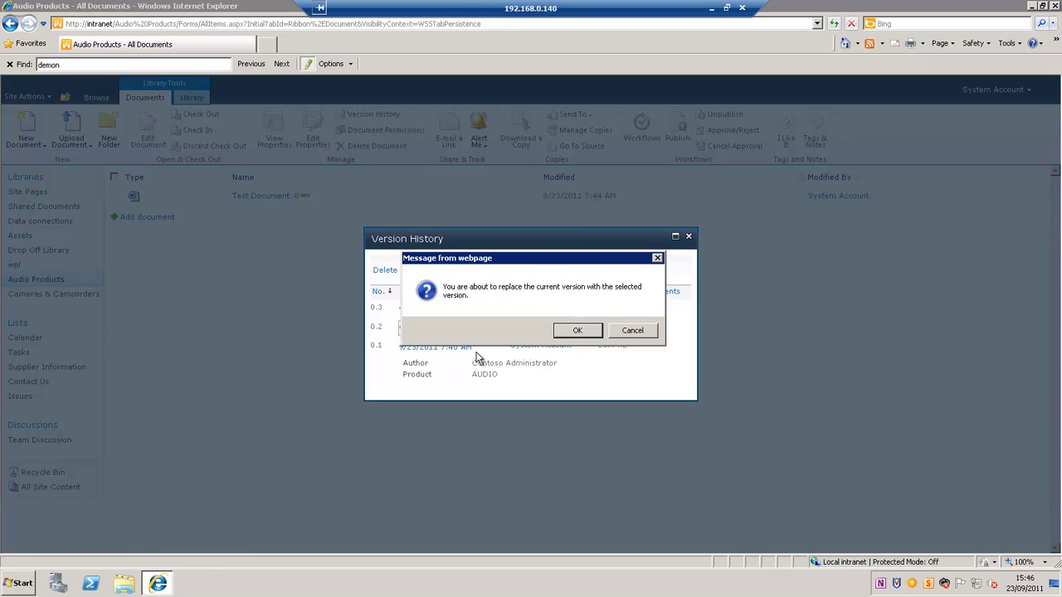
pyautogui.click(570, 335)
pyautogui.click(573, 331)
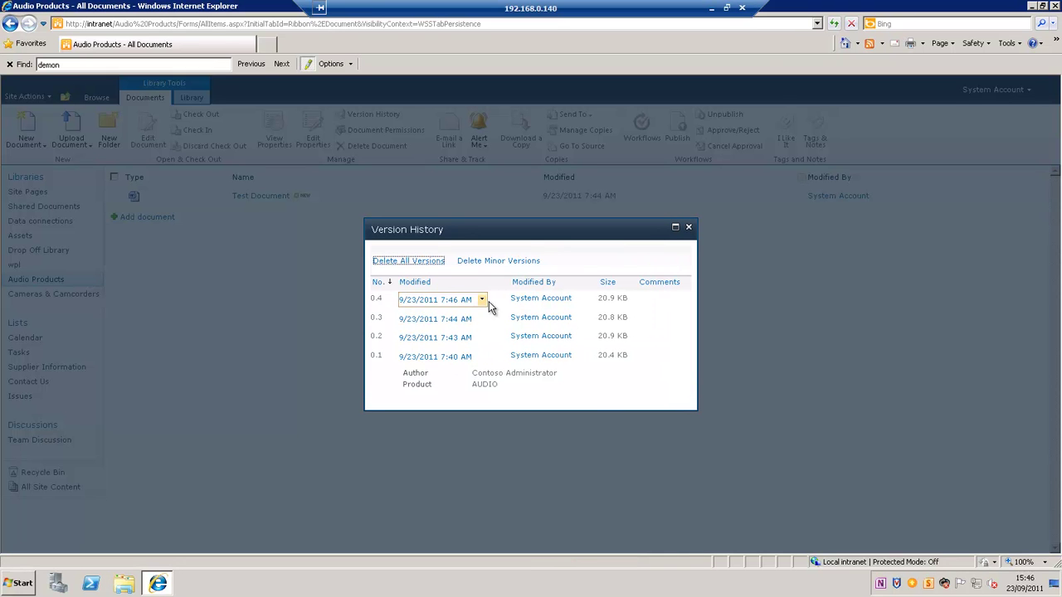
pyautogui.moveTo(469, 302)
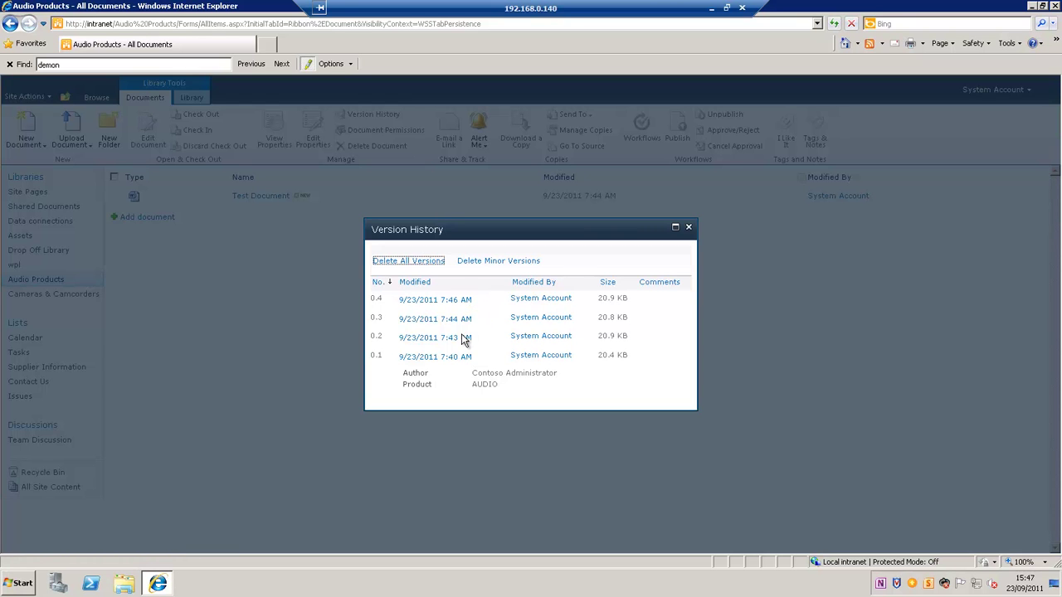
pyautogui.moveTo(462, 338)
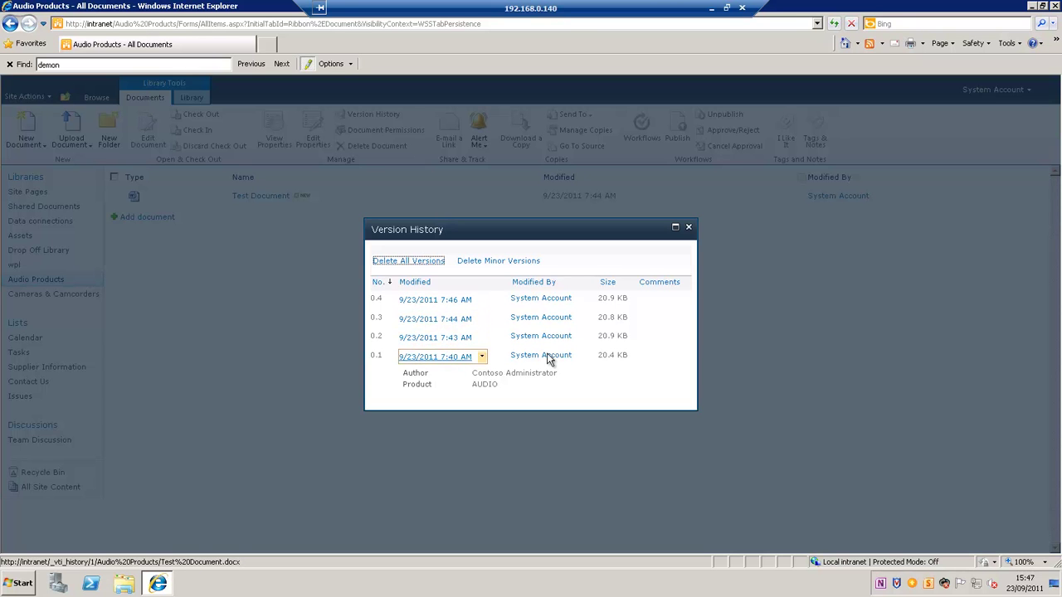
pyautogui.click(688, 227)
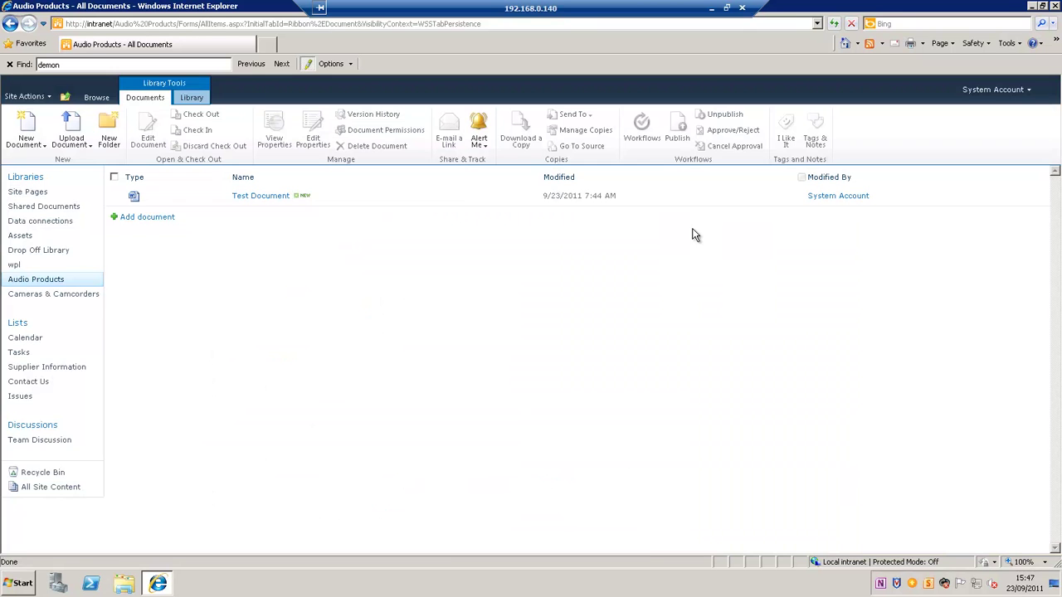